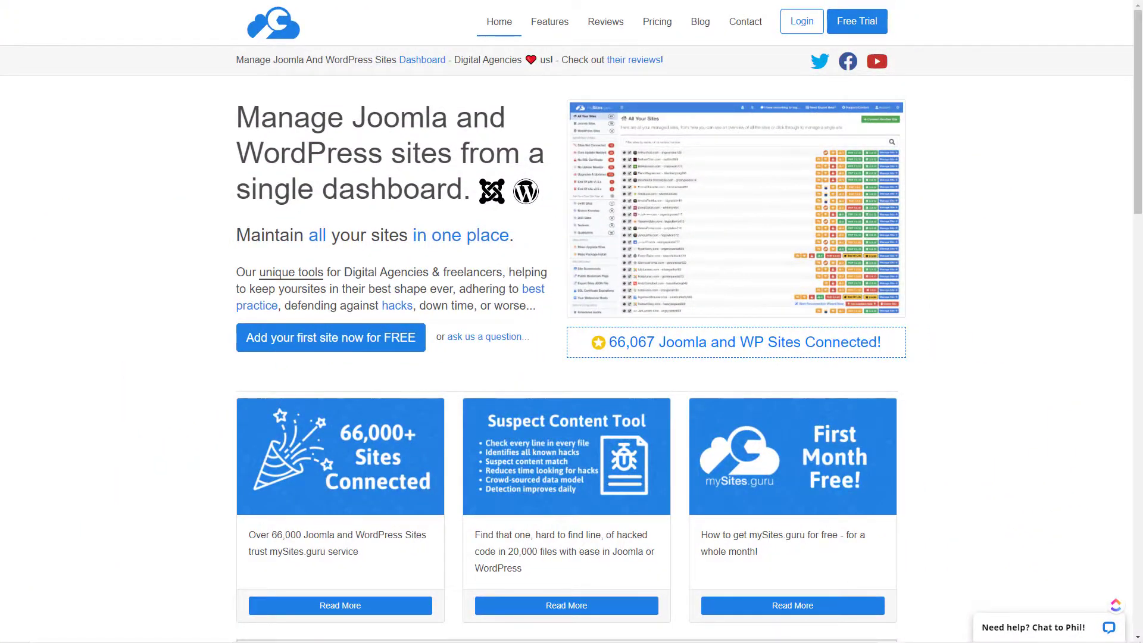
- Sign in to mySites.guru and view the Basic Joomla site's full audit results
left_click(803, 23)
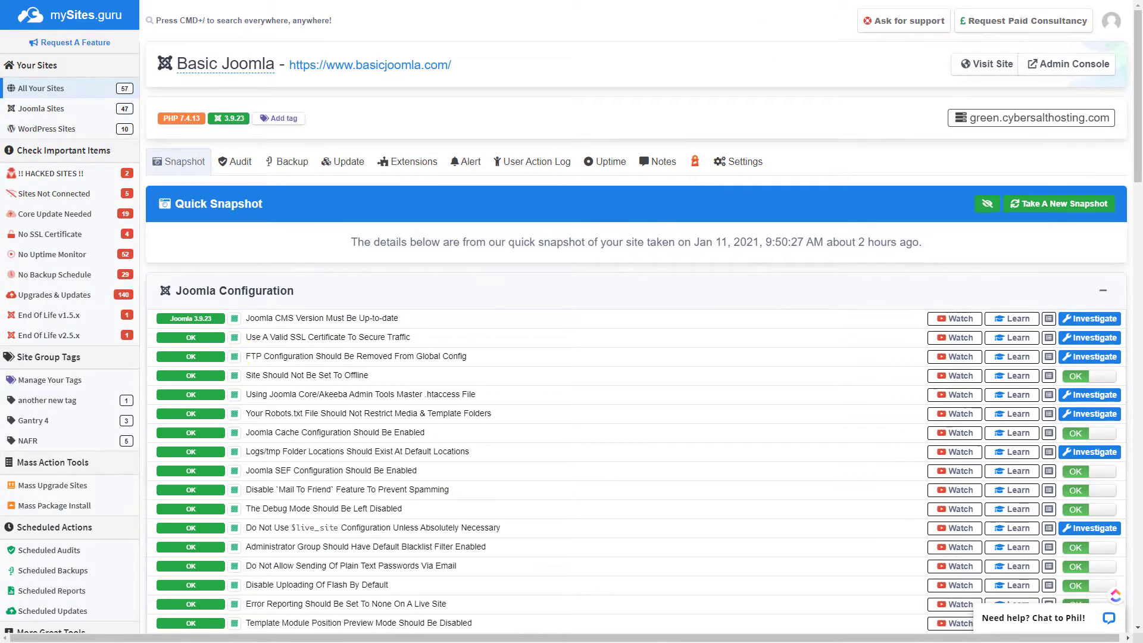
left_click(219, 169)
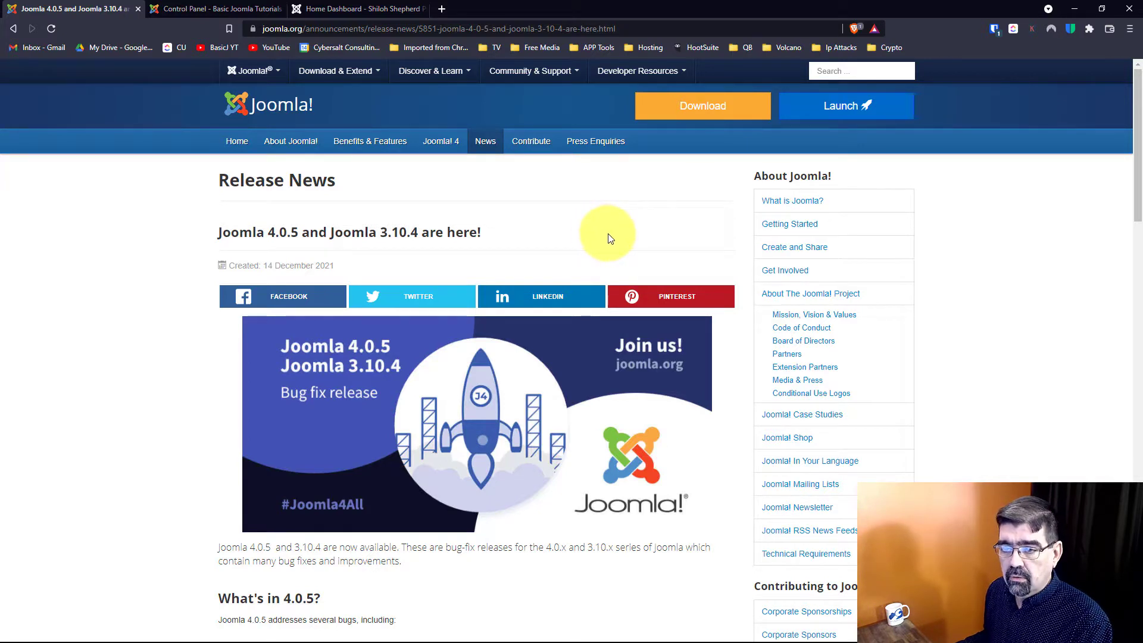
- Return to the Basic Joomla administrator Control Panel browser tab
left_click(192, 13)
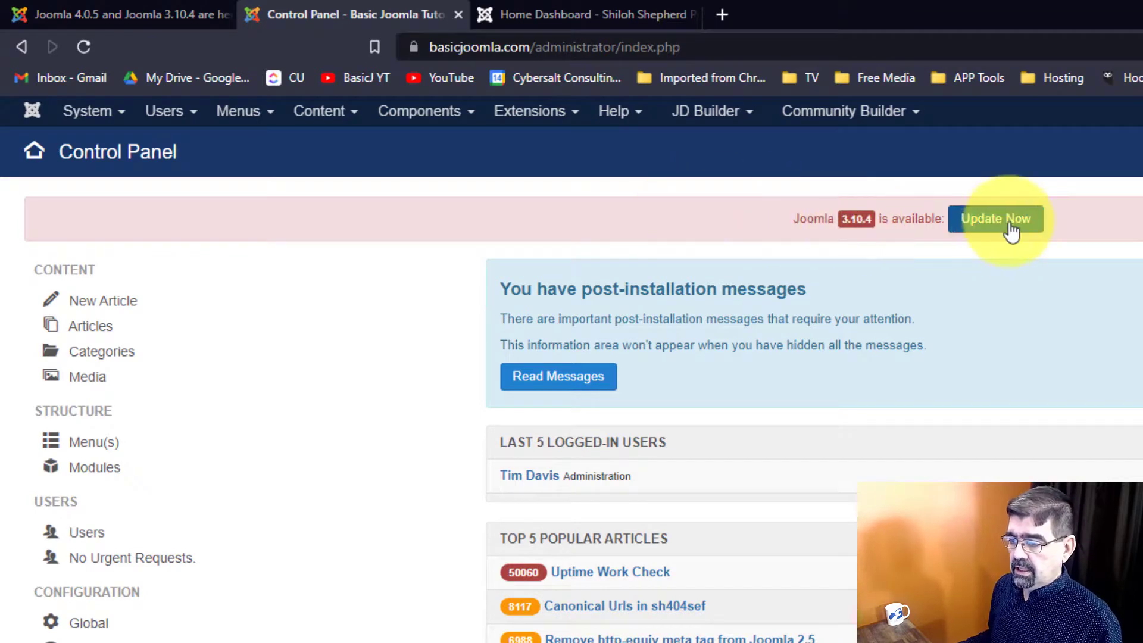
- Look through the Components menu, then start the 3.10.1 to 3.10.4 update
left_click(430, 119)
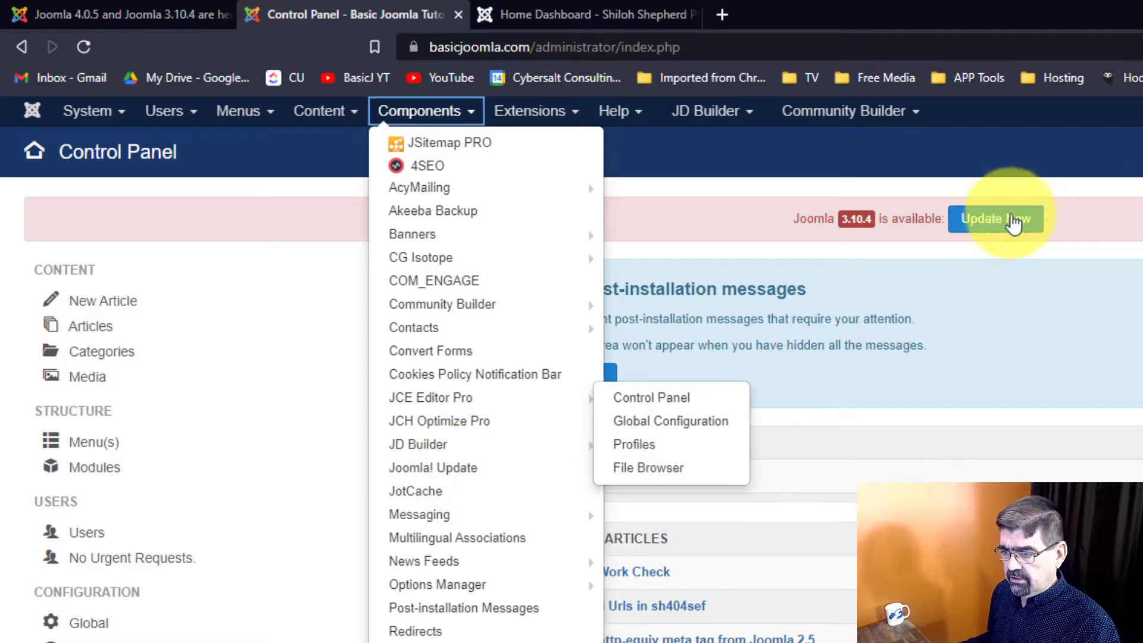
left_click(995, 223)
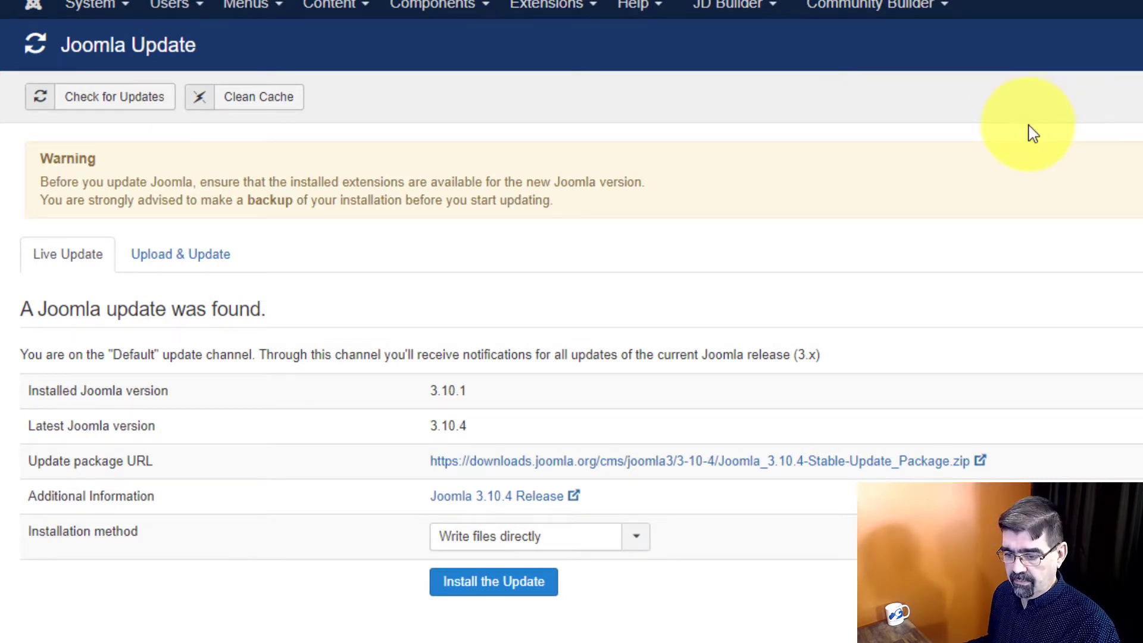
- Install Joomla 3.10.4, clean the cache, and load the site front end in a new tab
left_click(496, 588)
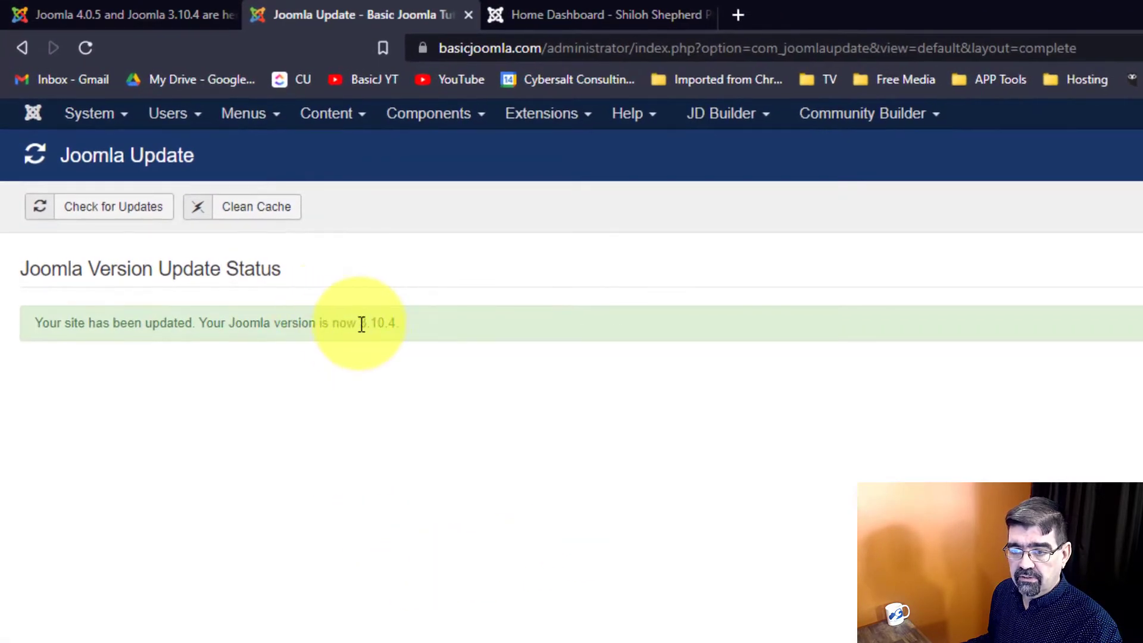
left_click(258, 216)
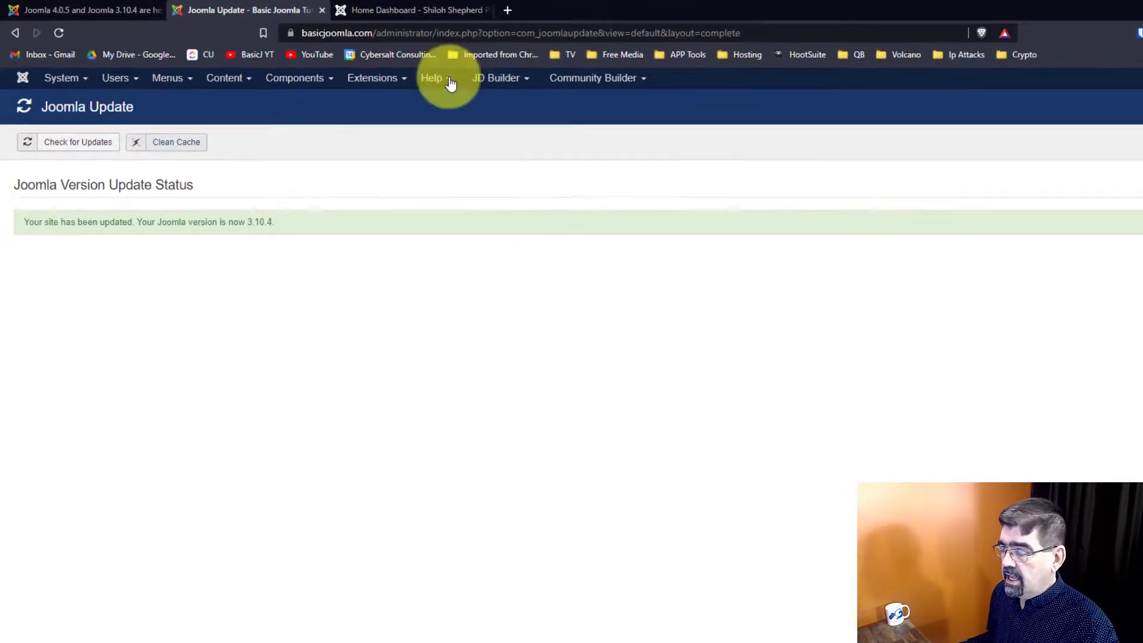
left_click(1029, 70)
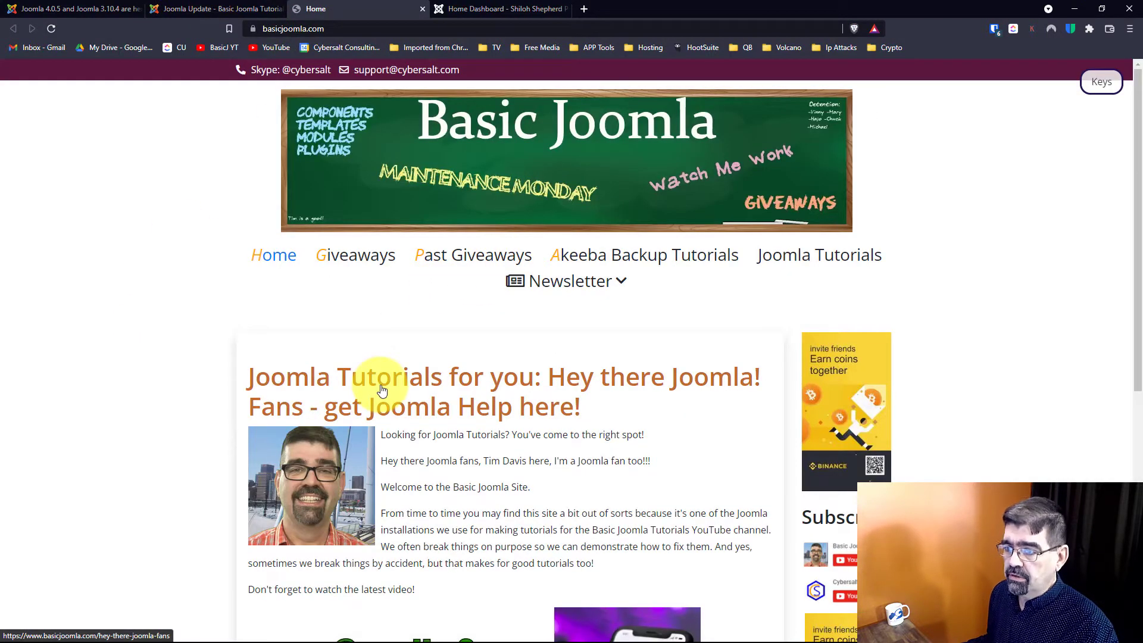
- On the Joomla 4.0.3 site, bring up the Joomla 4.0.5 pre-update check under System
left_click(470, 9)
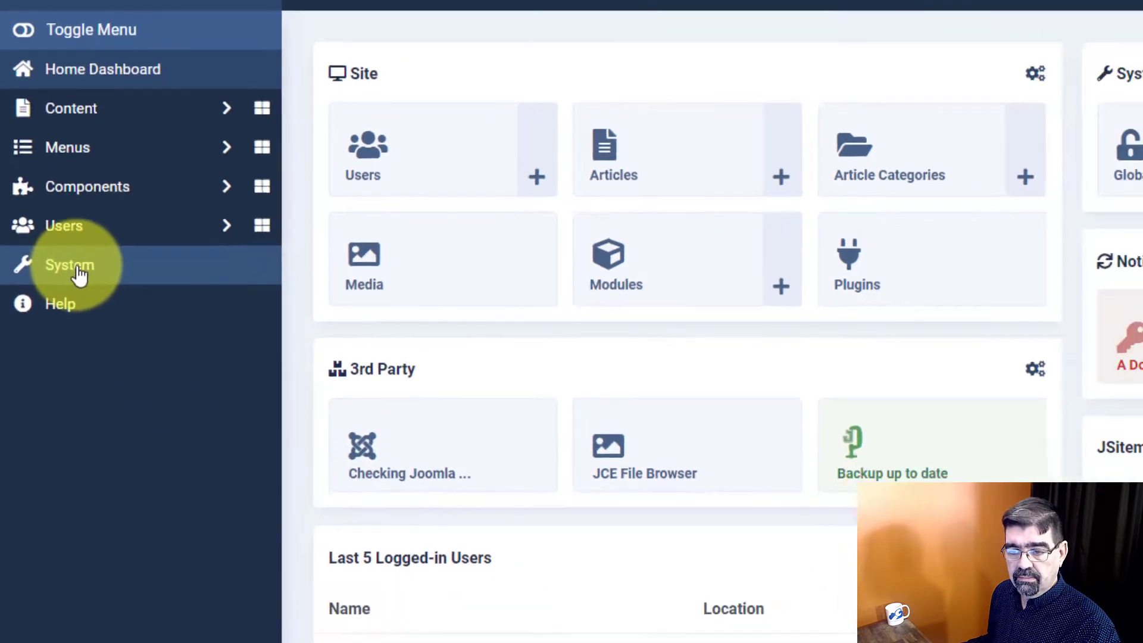
left_click(79, 275)
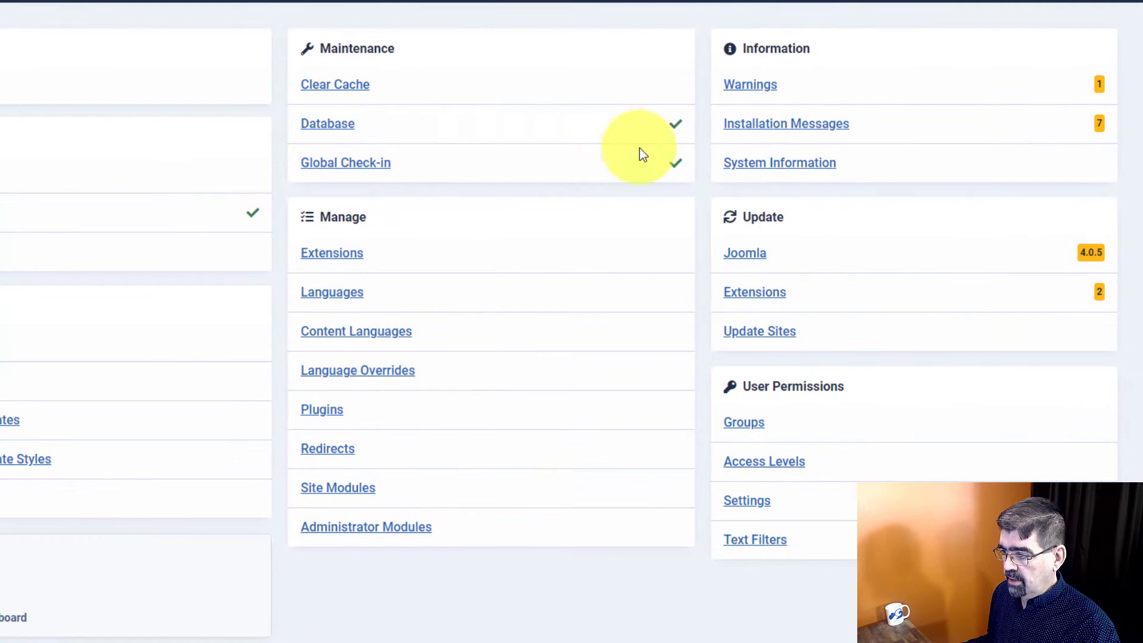
left_click(739, 254)
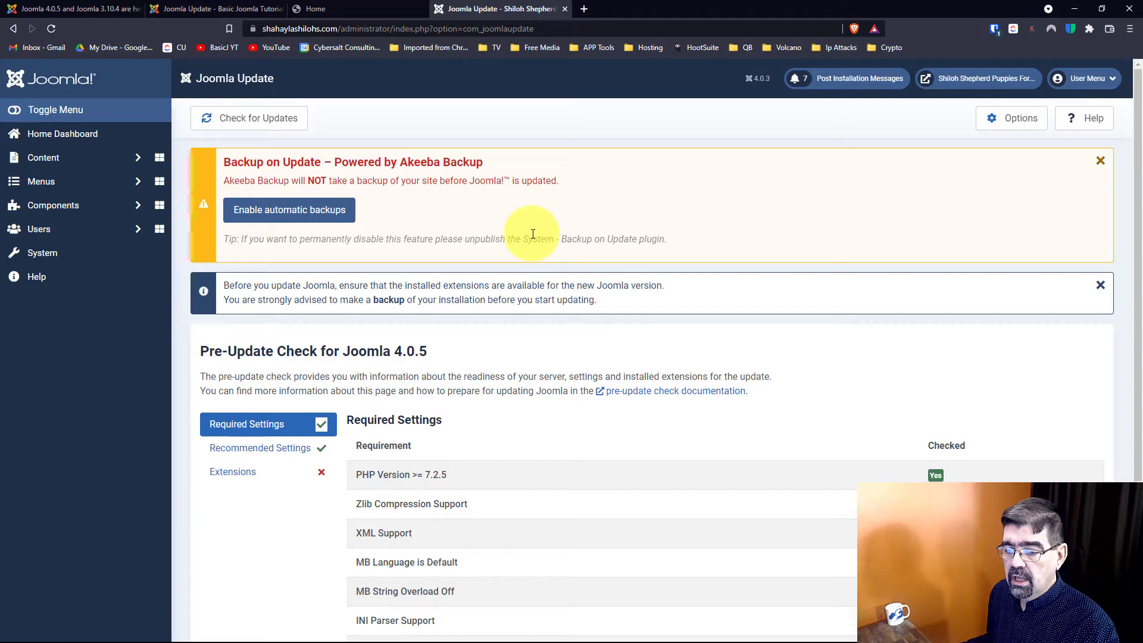
- Review Recommended Settings and Extensions checks, showing RSForm! Pro and JSitemap PRO need updating
scroll(531, 234, "down", 5)
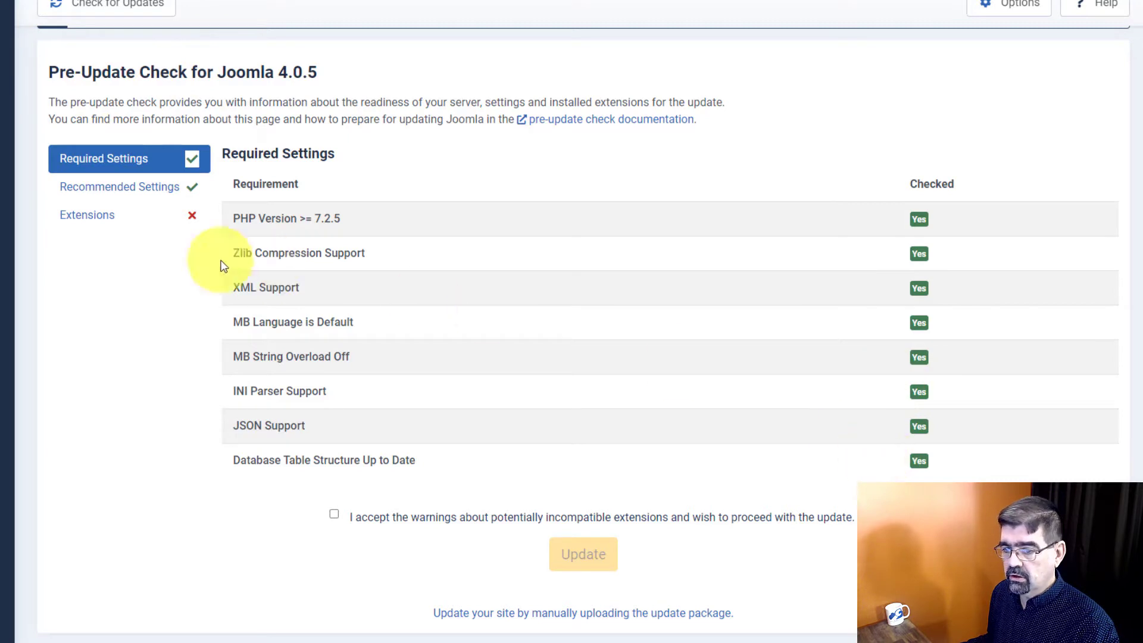
left_click(105, 188)
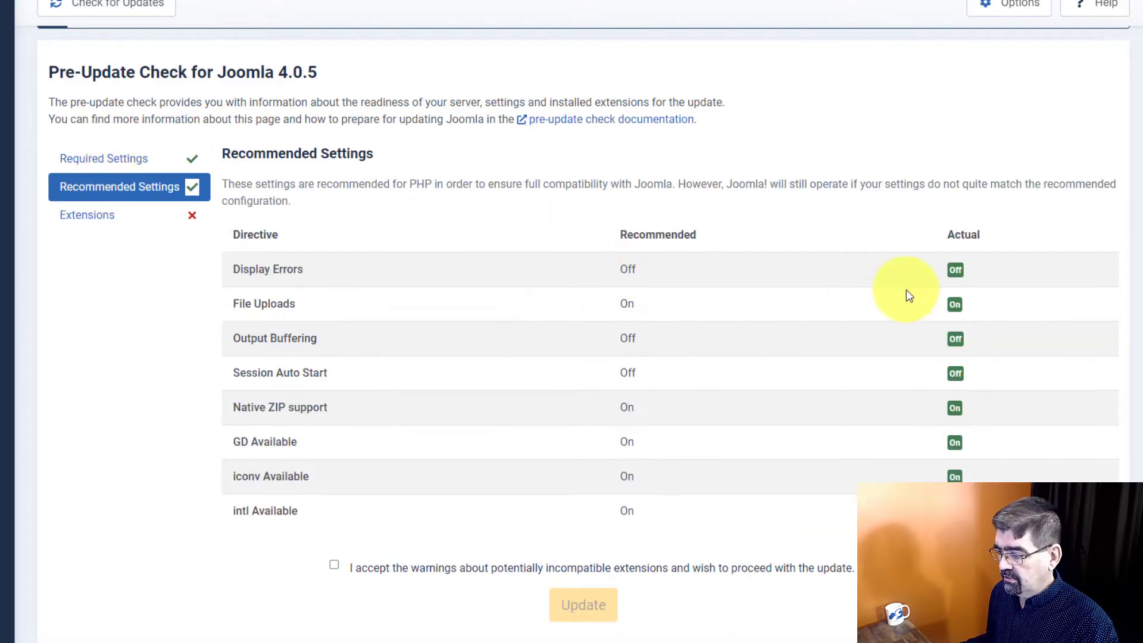
scroll(710, 206, "down", 1)
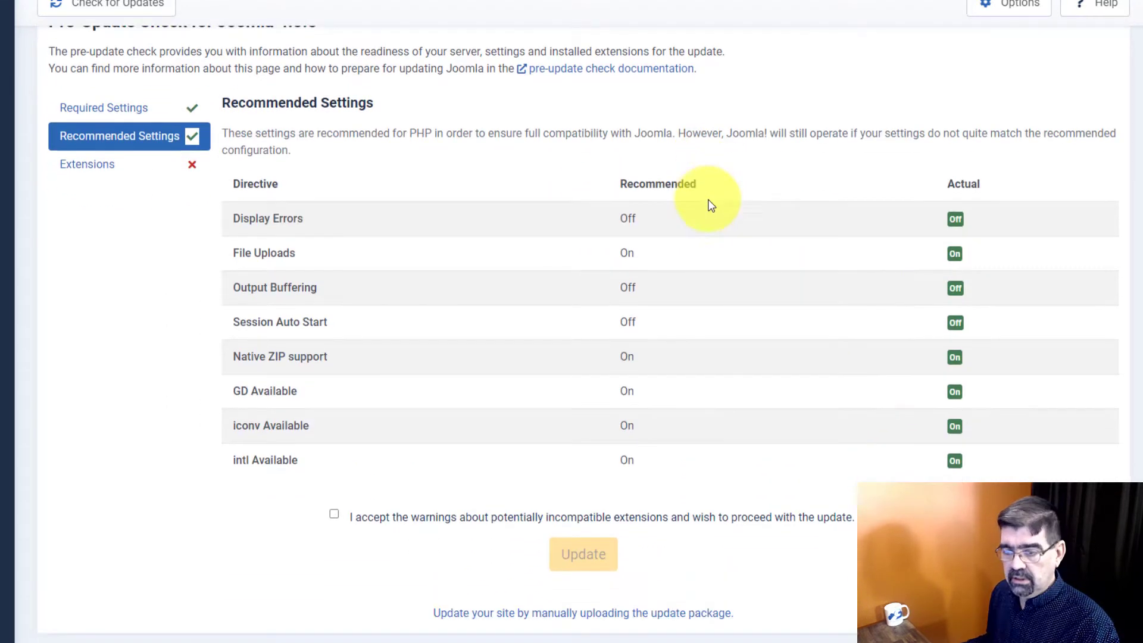
left_click(79, 165)
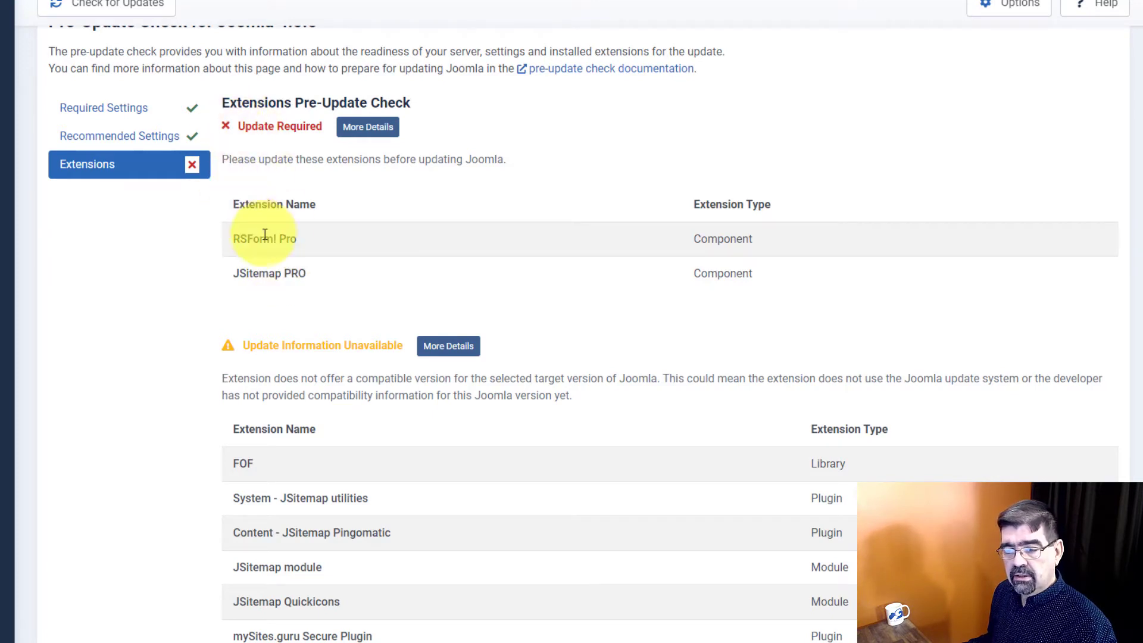
- Show the installed and compatible versions of the flagged extensions and review the list
left_click(370, 136)
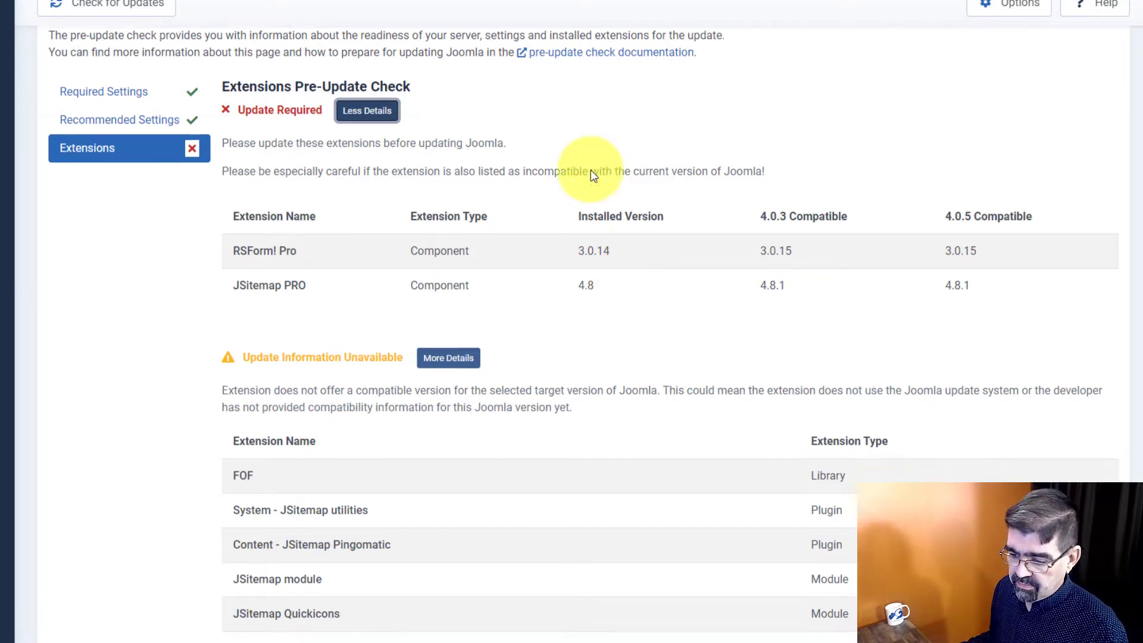
scroll(590, 170, "down", 3)
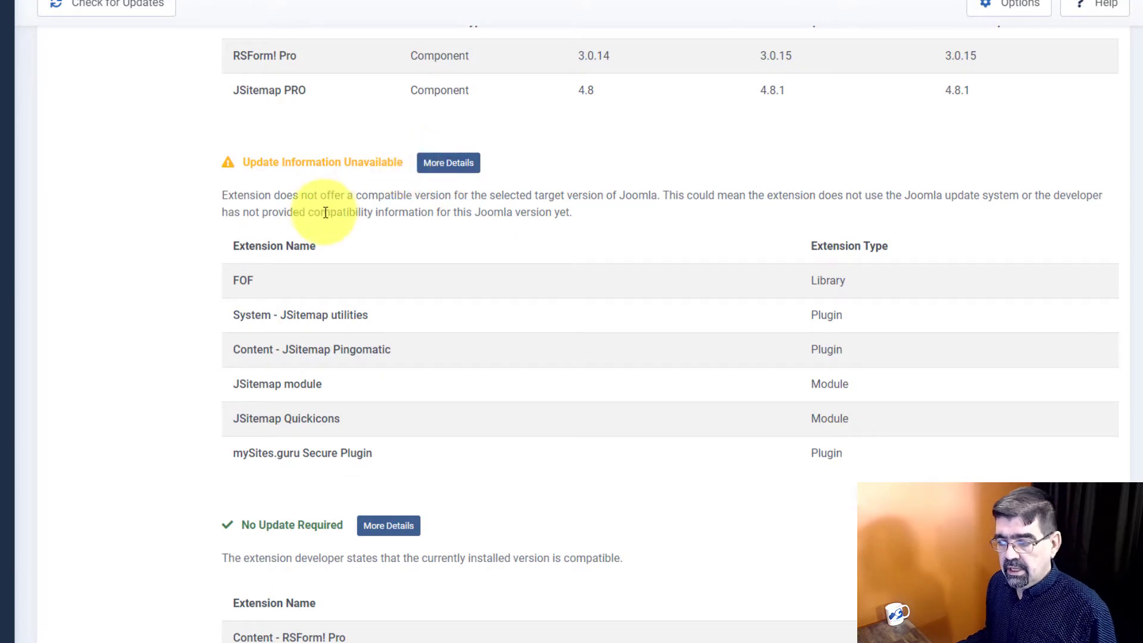
scroll(331, 211, "down", 2)
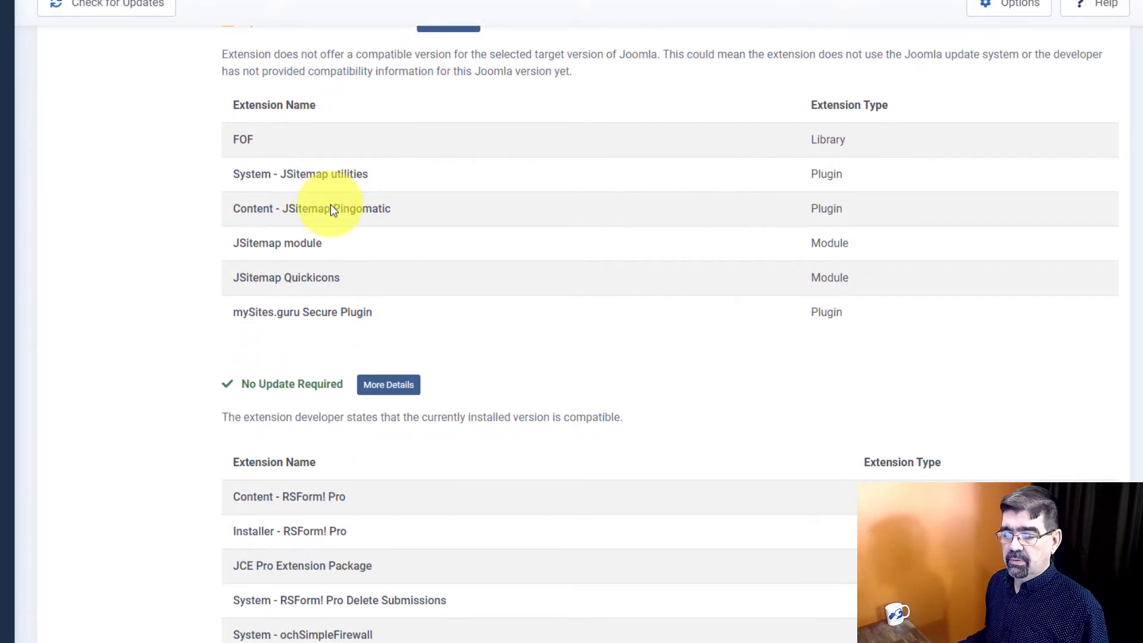
scroll(331, 205, "down", 2)
scroll(327, 199, "up", 2)
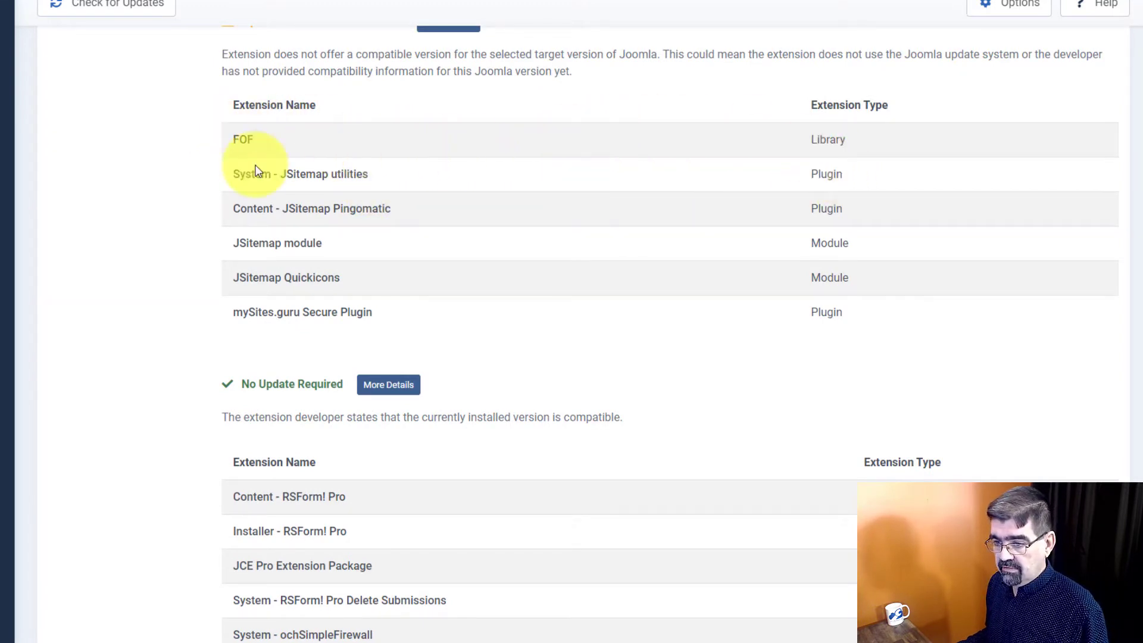
scroll(407, 173, "down", 4)
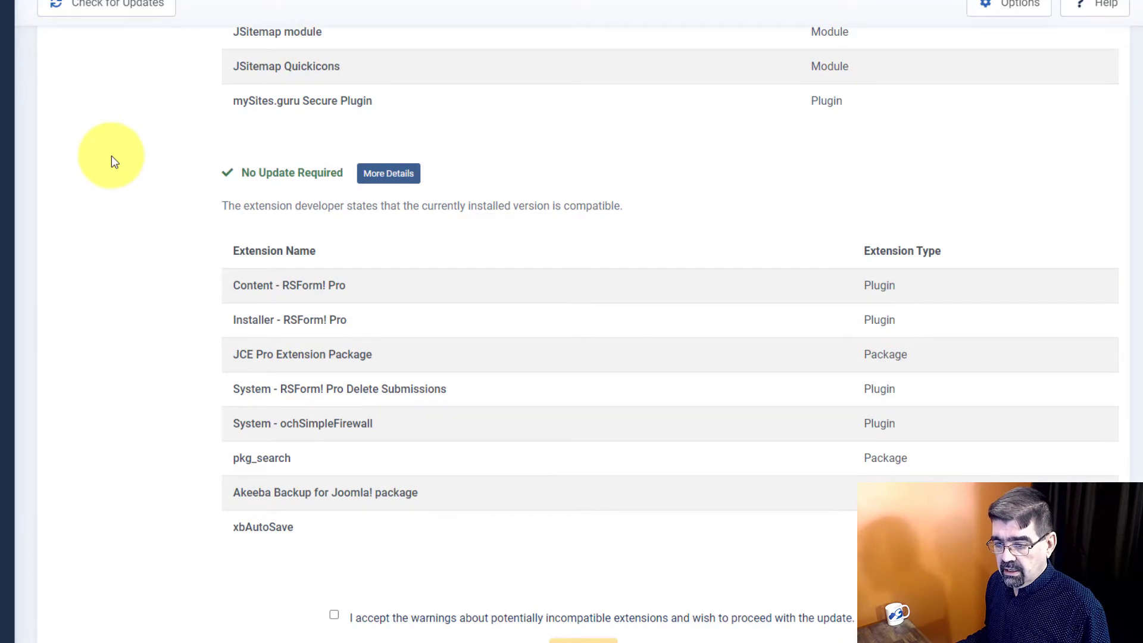
scroll(359, 190, "down", 1)
scroll(485, 224, "down", 1)
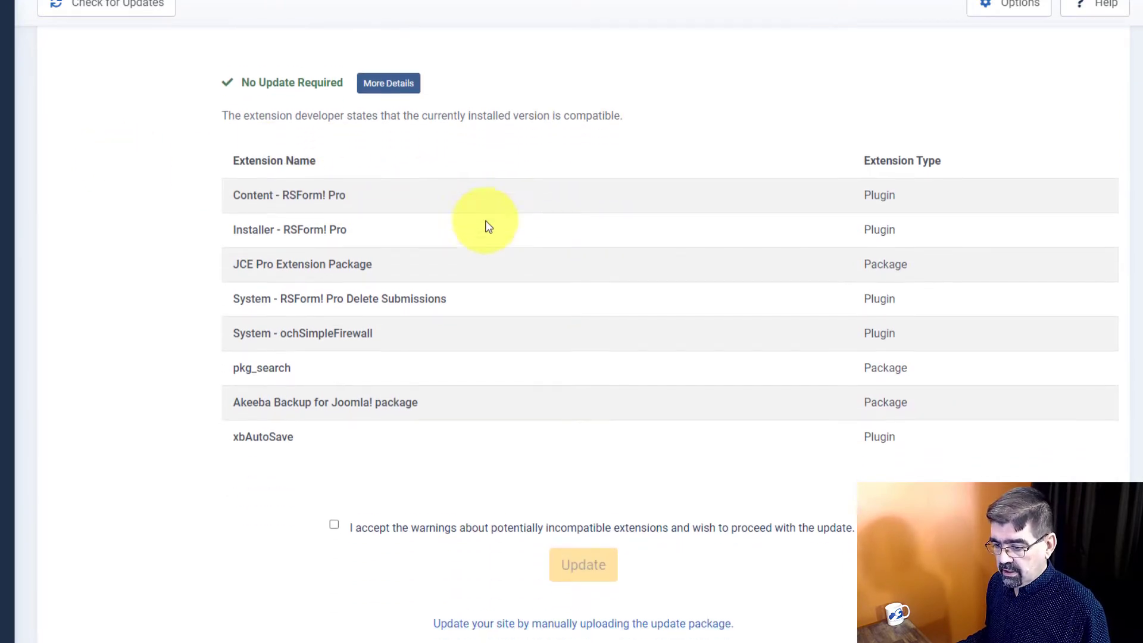
scroll(485, 225, "up", 15)
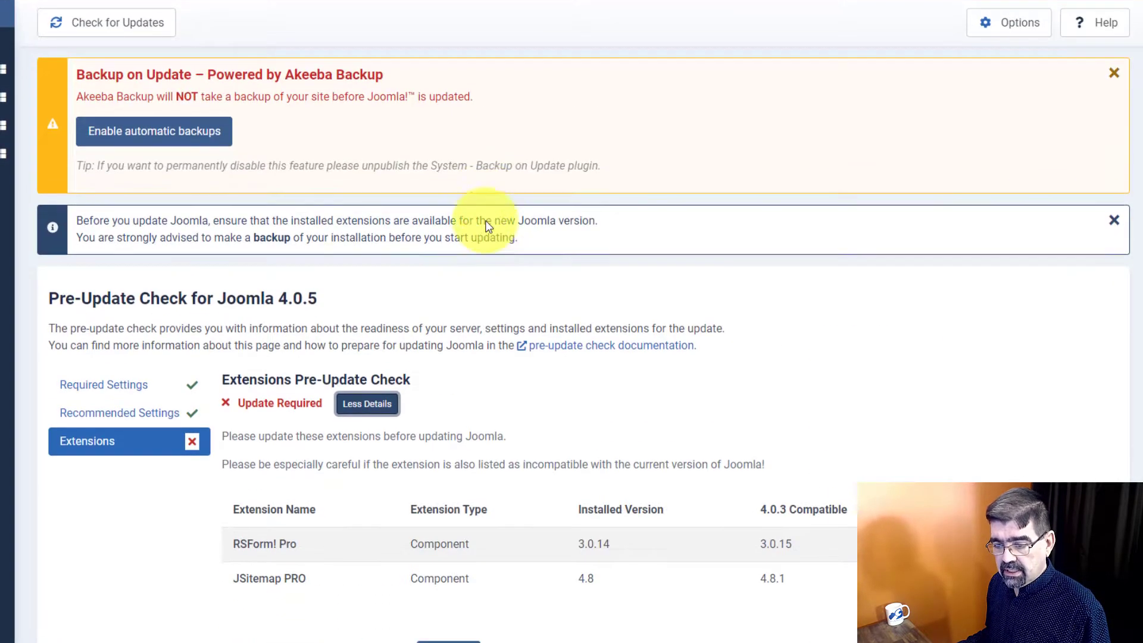
scroll(486, 225, "down", 6)
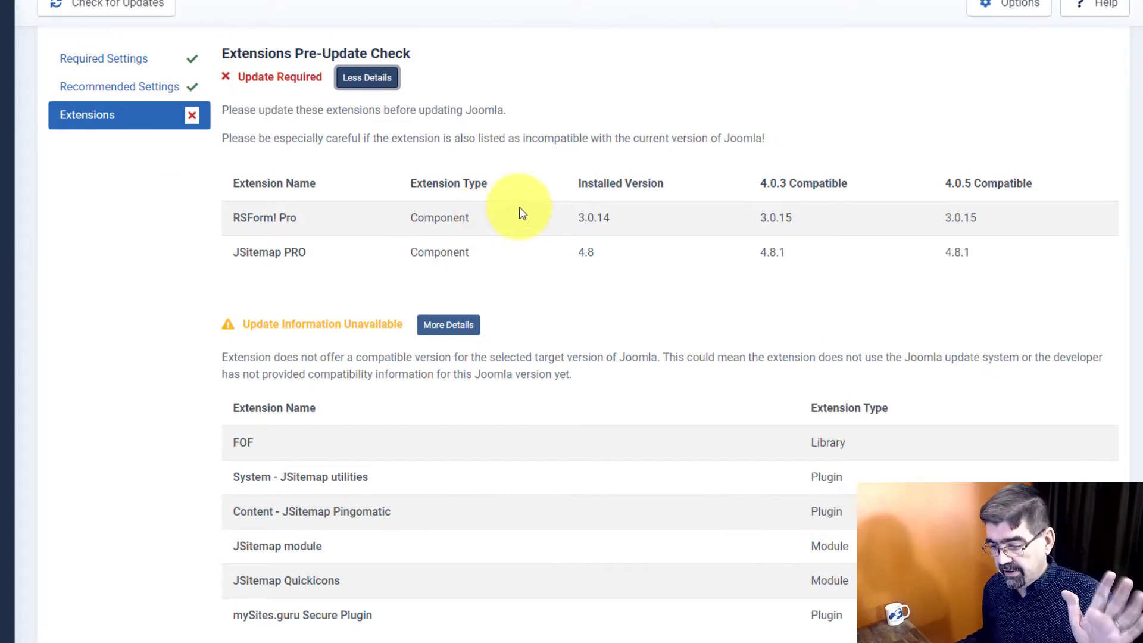
- Accept the incompatible-extension warnings and confirm ignoring them
scroll(518, 208, "down", 6)
scroll(559, 246, "down", 4)
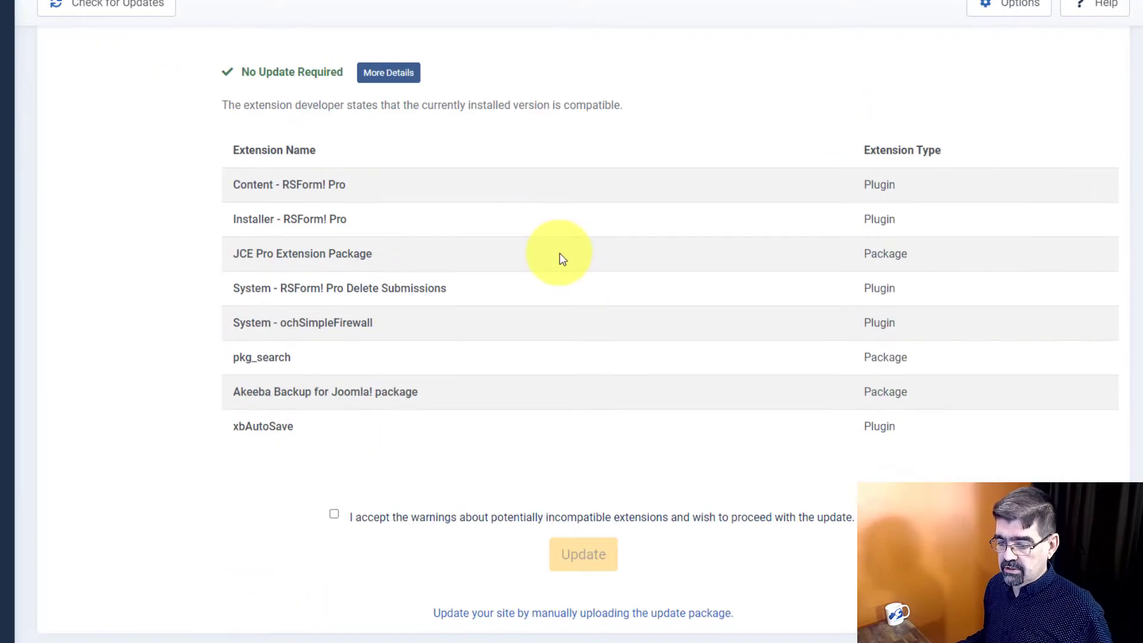
left_click(335, 516)
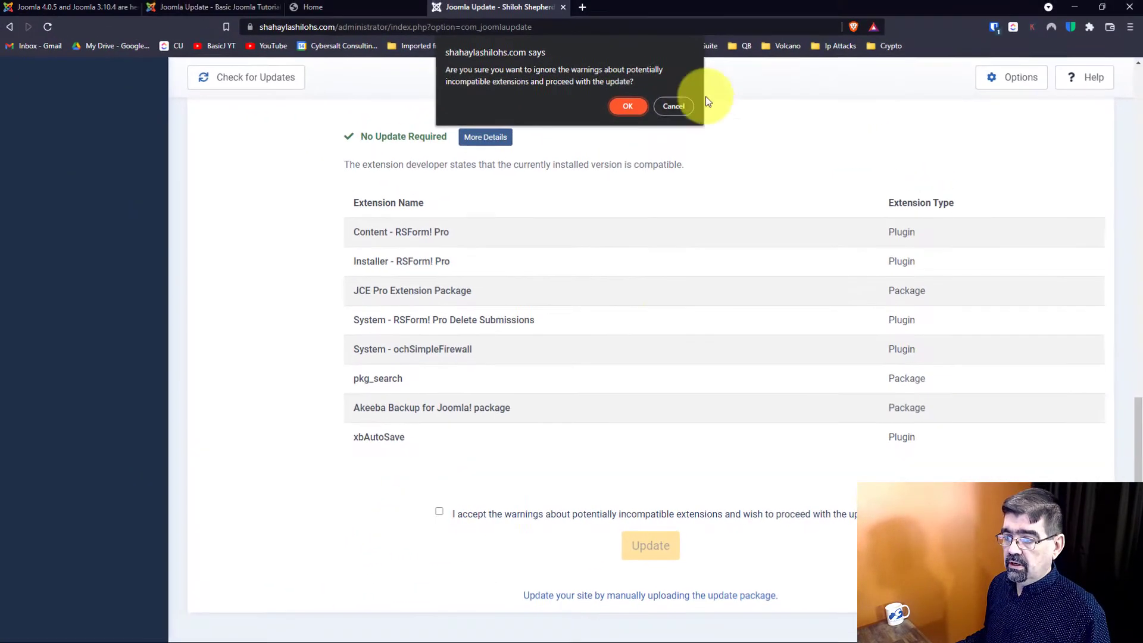
left_click(645, 111)
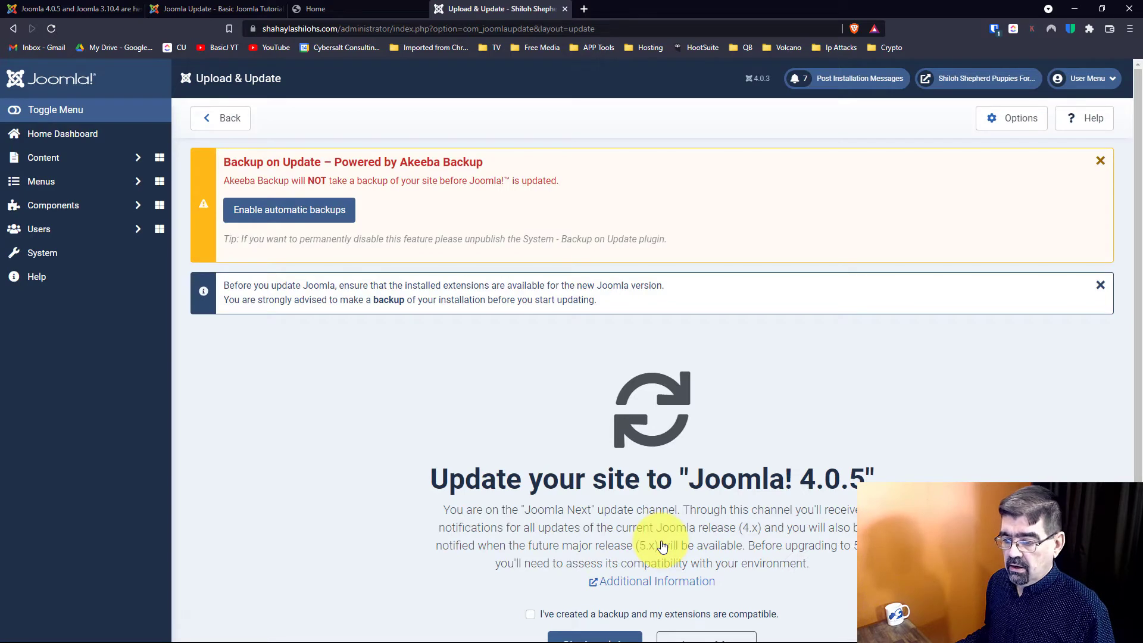
- Confirm a backup exists and extensions are compatible, then run the Joomla 4.0.5 update
scroll(624, 381, "down", 2)
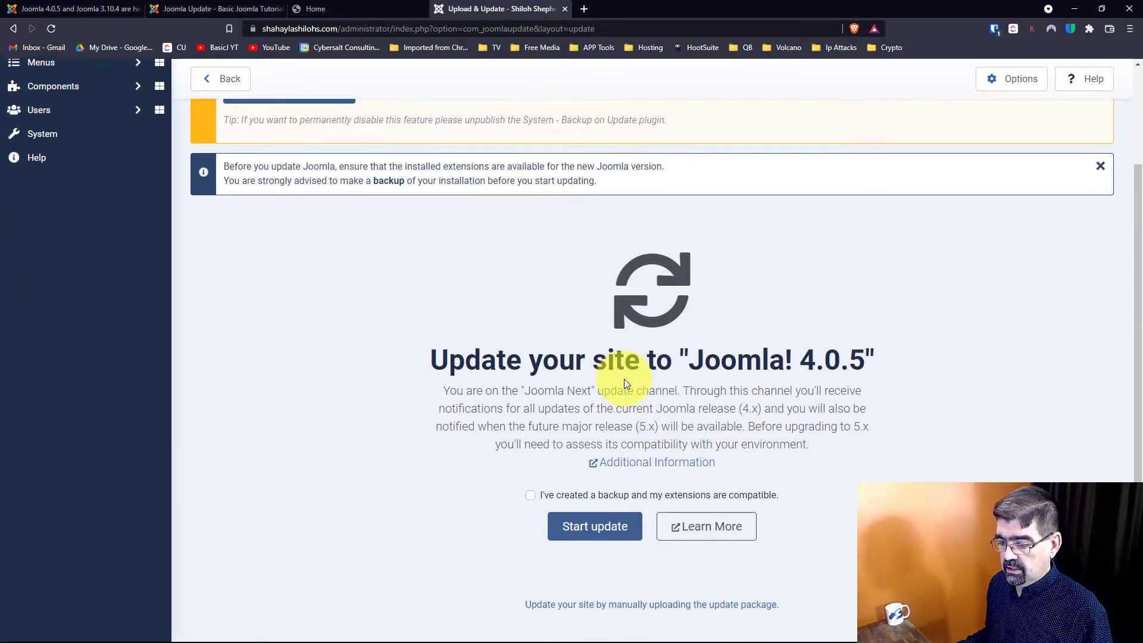
left_click(530, 495)
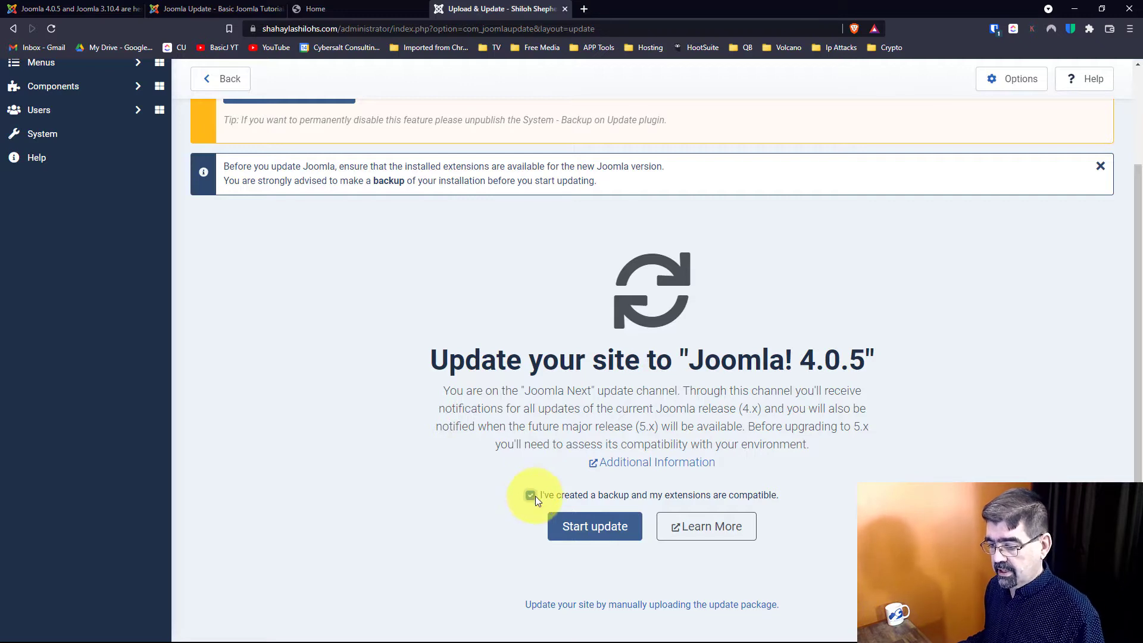
left_click(587, 532)
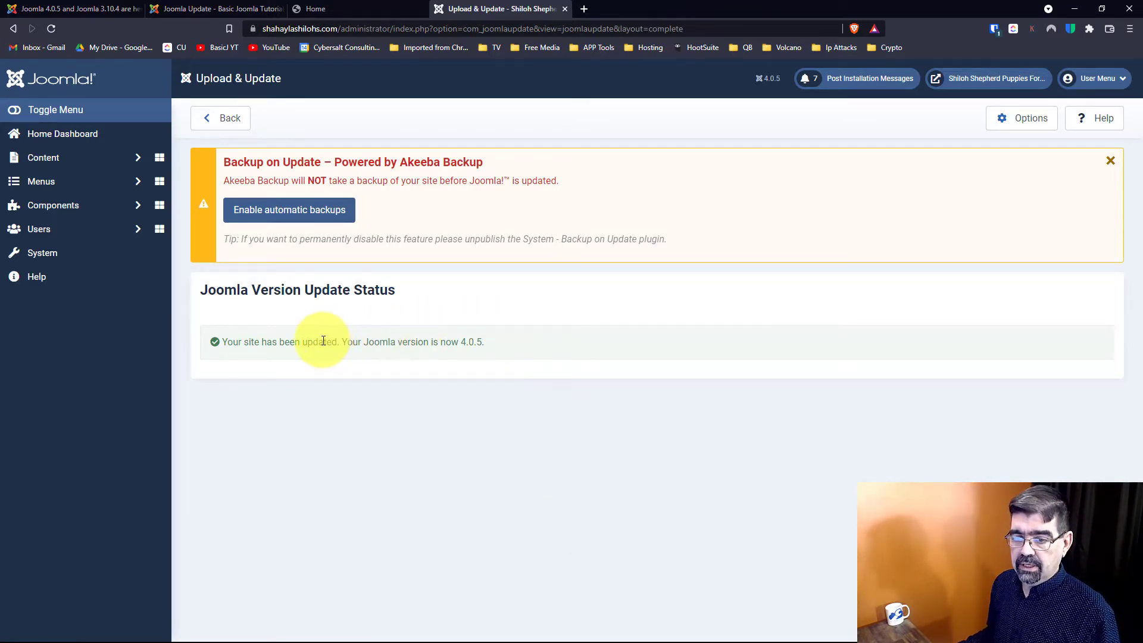
- Load the updated Joomla 4.0.5 site's public home page in a new tab
left_click(980, 78)
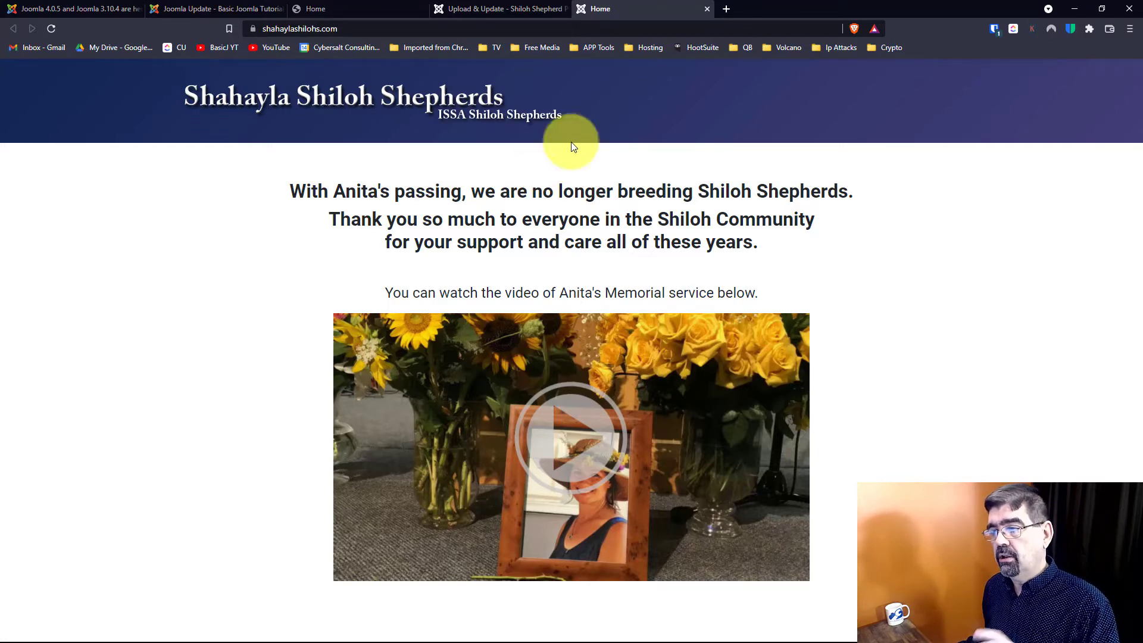
- Load mySites.guru's All Your Sites dashboard listing 22 sites in a new tab
left_click(727, 8)
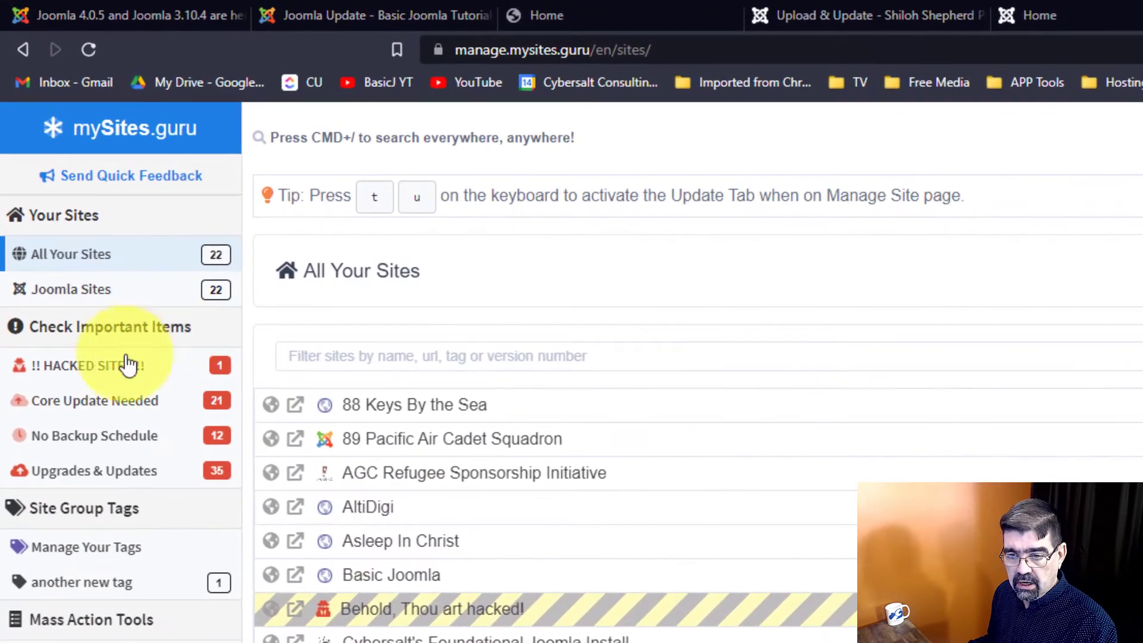
- Filter the mySites.guru list to Core Update Needed and check the version badges' upgrade warnings
left_click(100, 410)
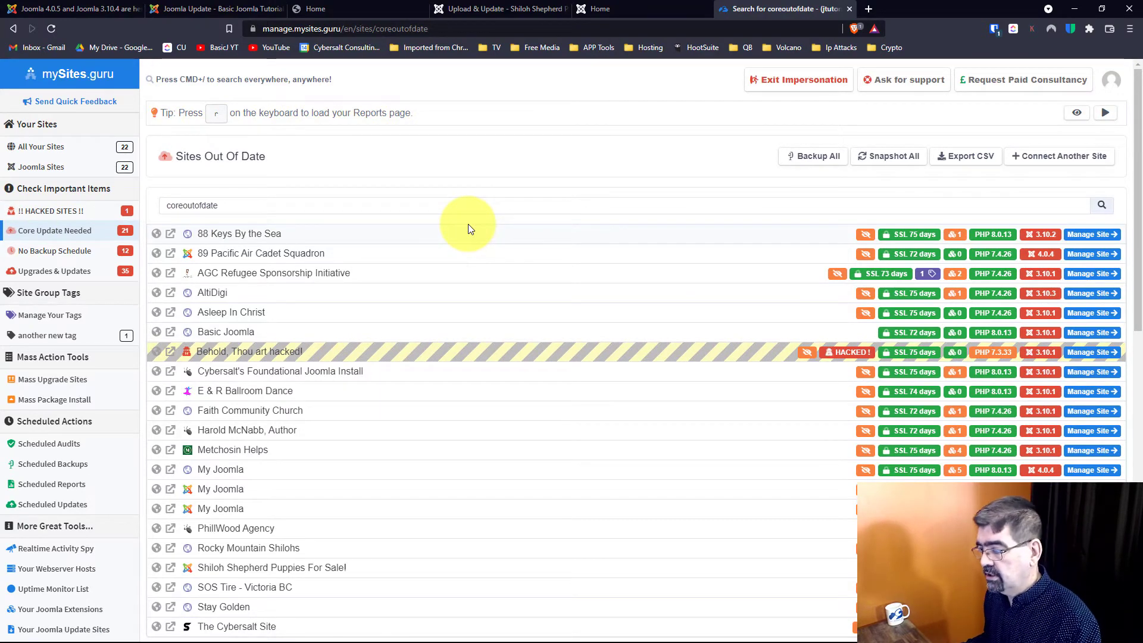
scroll(1053, 216, "down", 2)
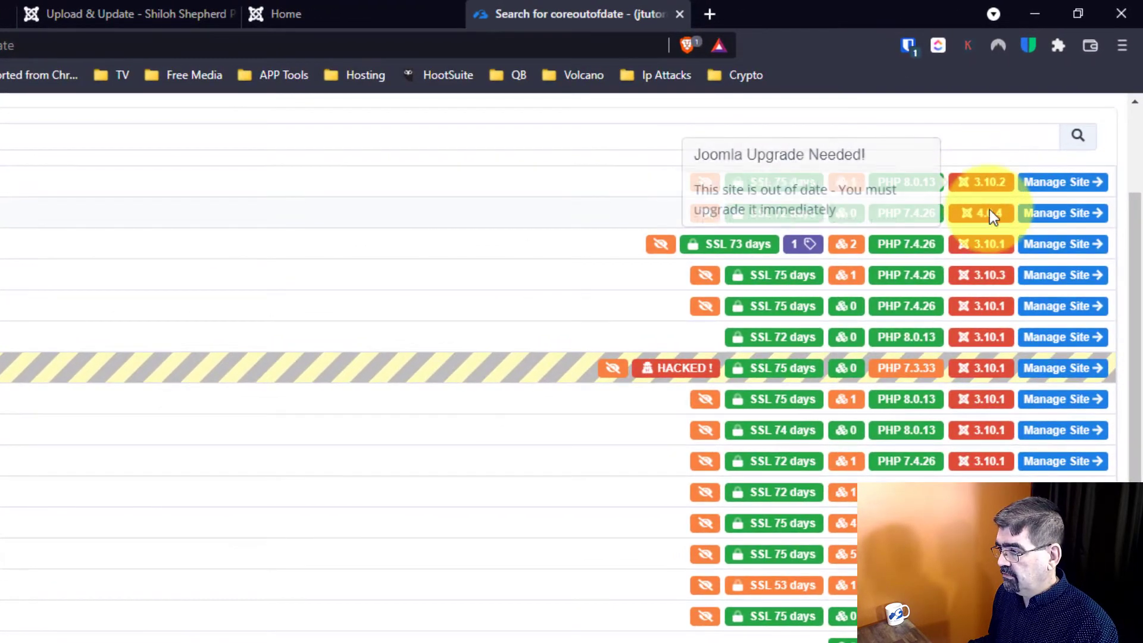
mouse_move(1024, 169)
mouse_move(994, 274)
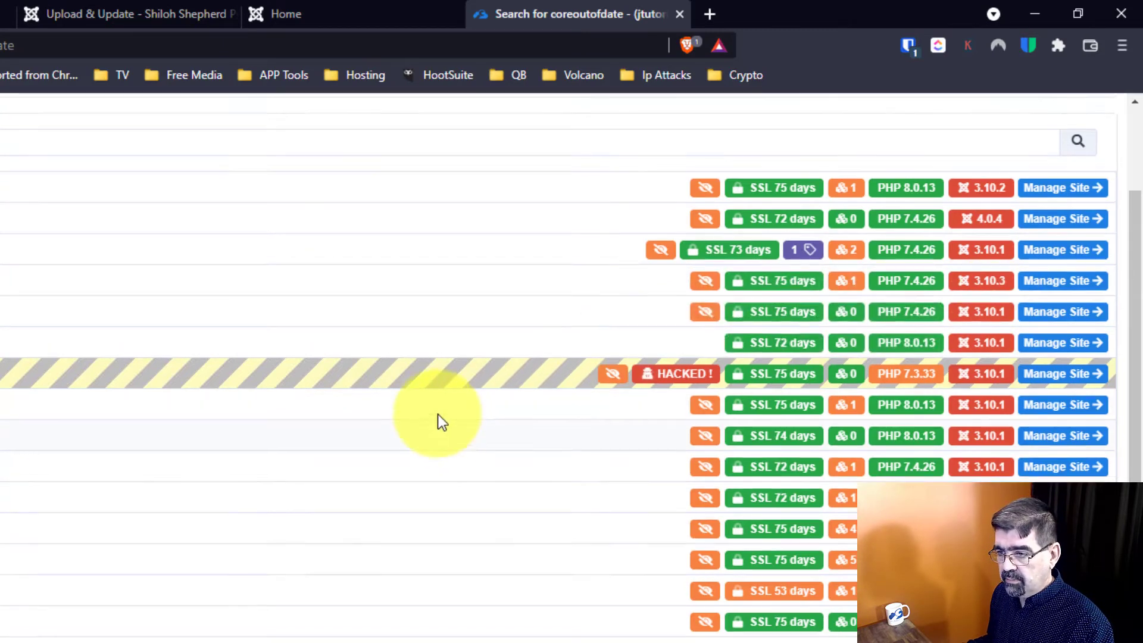
scroll(437, 413, "up", 3)
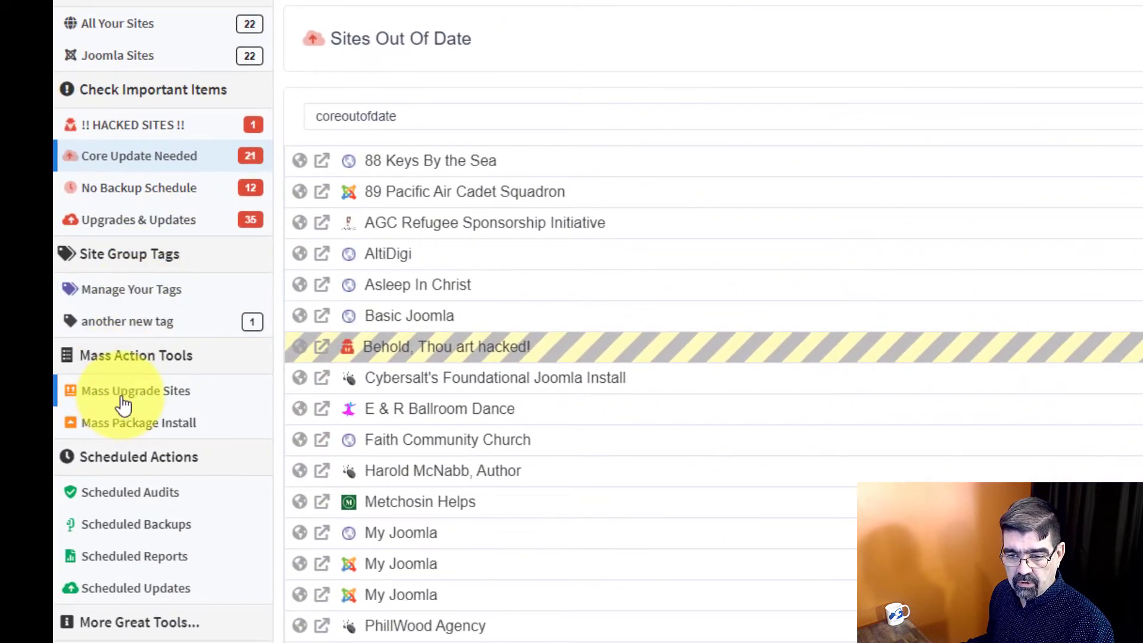
- Collect upgrade paths for the 20 candidate sites in Mass Upgrade Sites and select them all
left_click(124, 403)
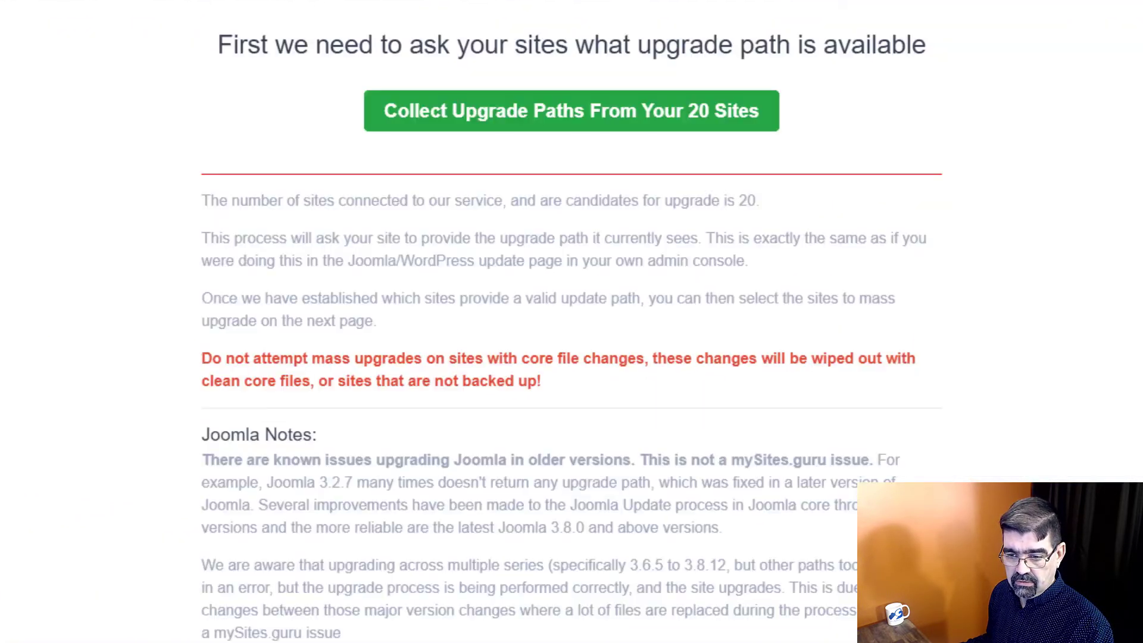
left_click(484, 349)
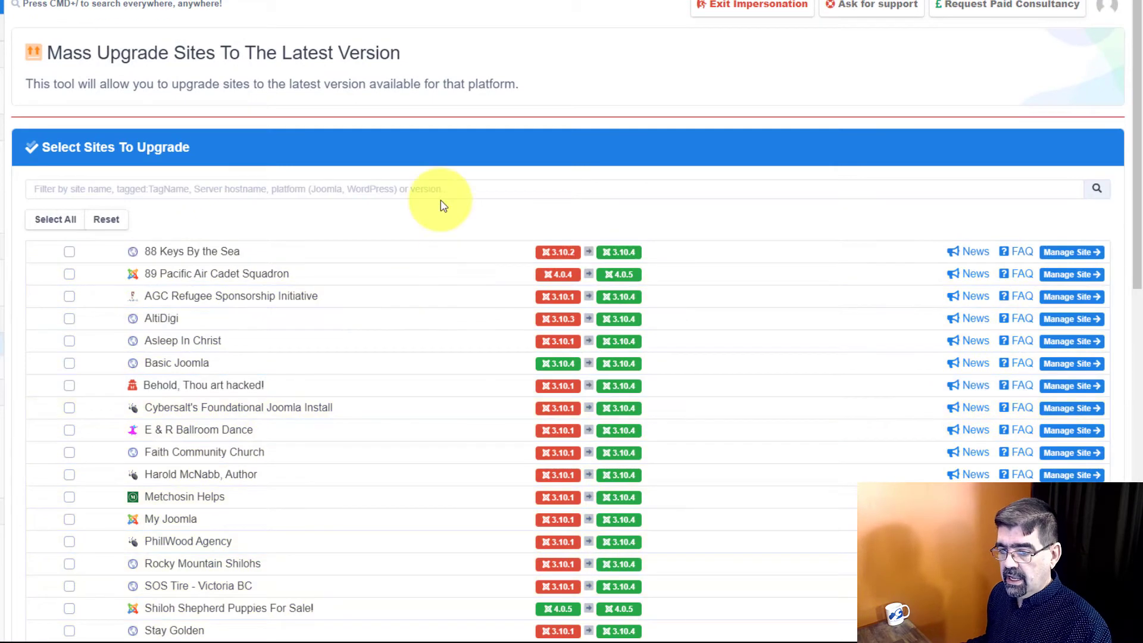
scroll(441, 201, "down", 3)
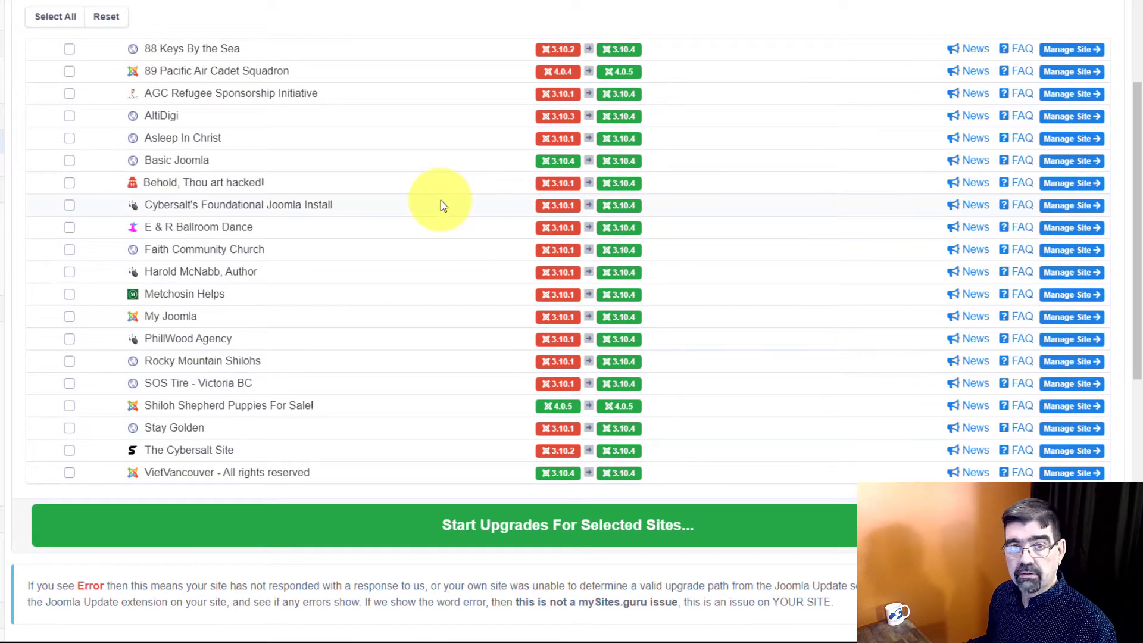
scroll(441, 206, "up", 1)
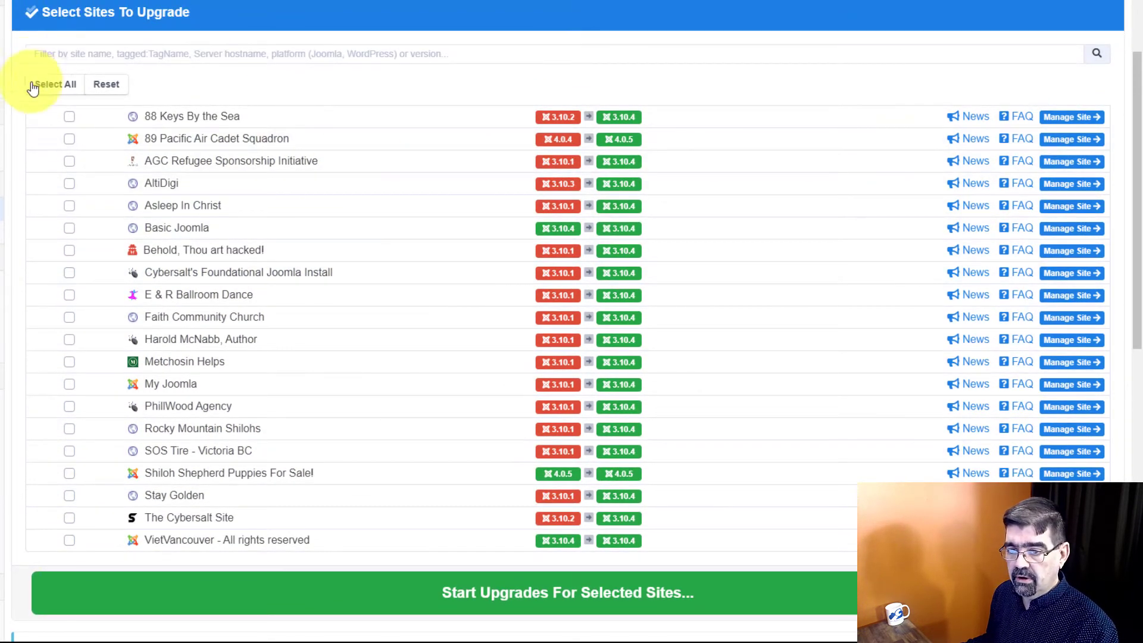
left_click(51, 92)
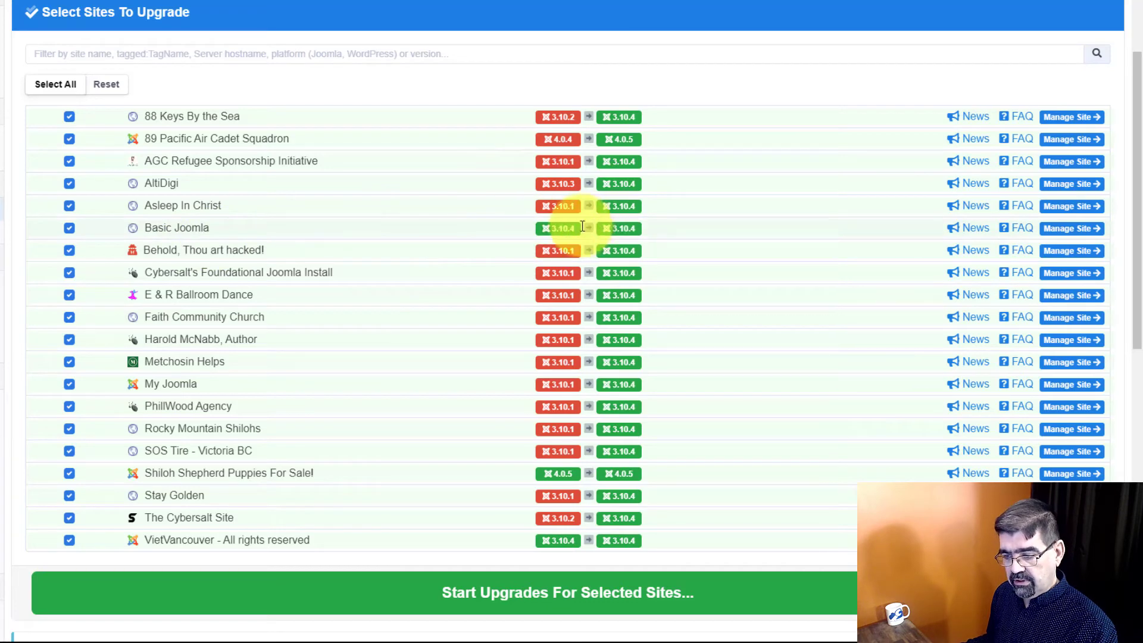
- Start upgrades for the selected sites and dismiss the background-upgrades notice with Excellent!
left_click(544, 595)
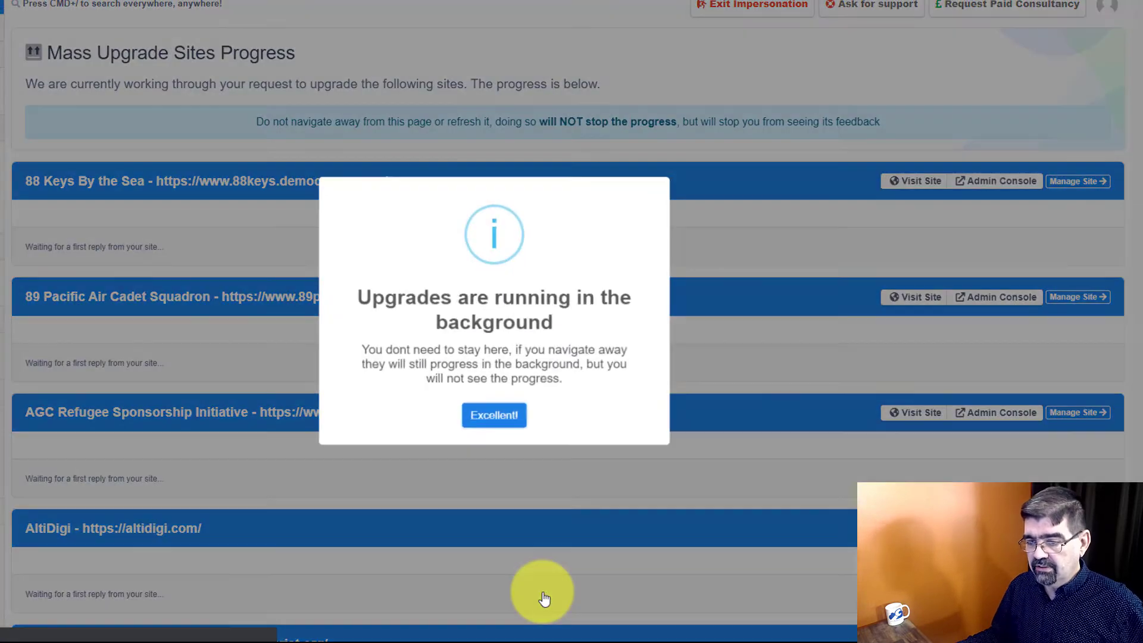
left_click(506, 424)
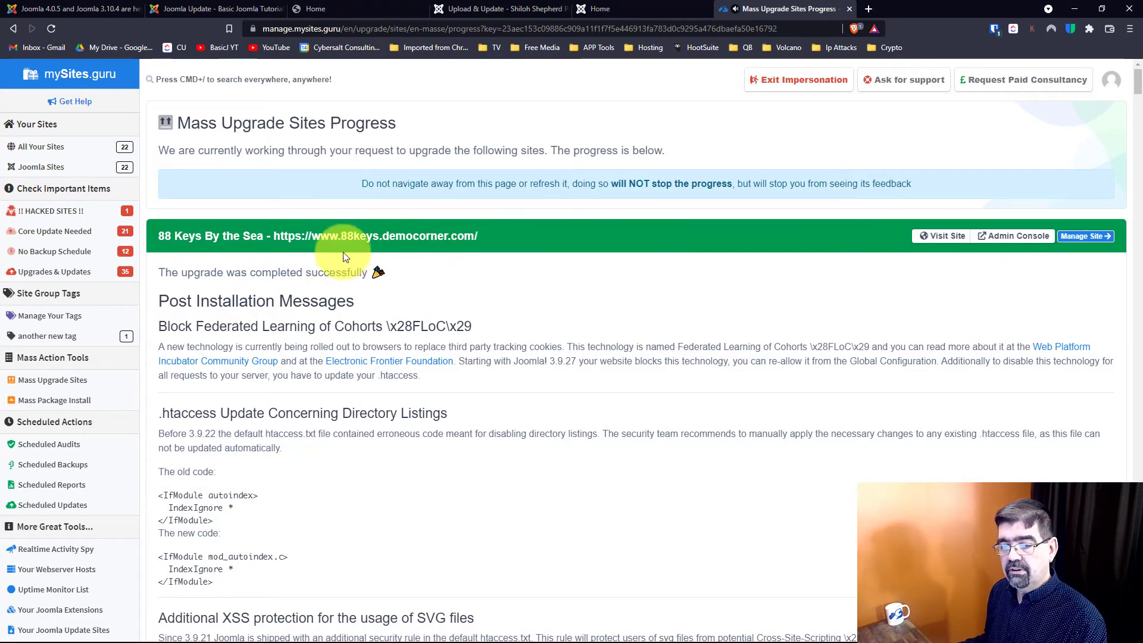
- Scroll the Mass Upgrade Sites Progress page to check each site's upgrade status
scroll(511, 293, "down", 3)
scroll(510, 293, "down", 3)
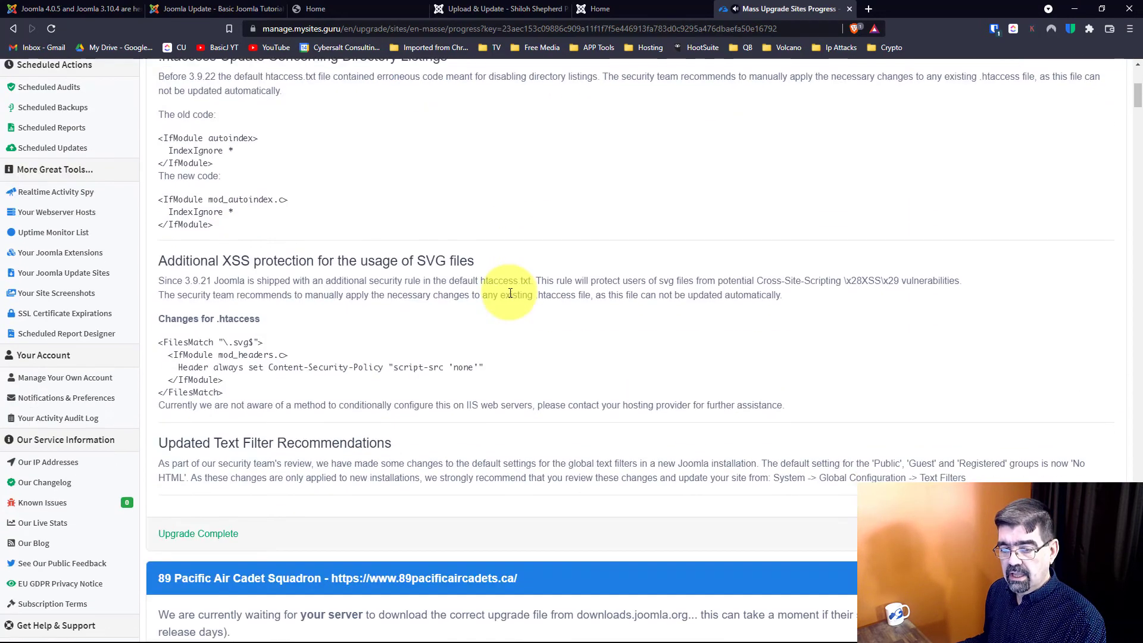
scroll(466, 233, "down", 8)
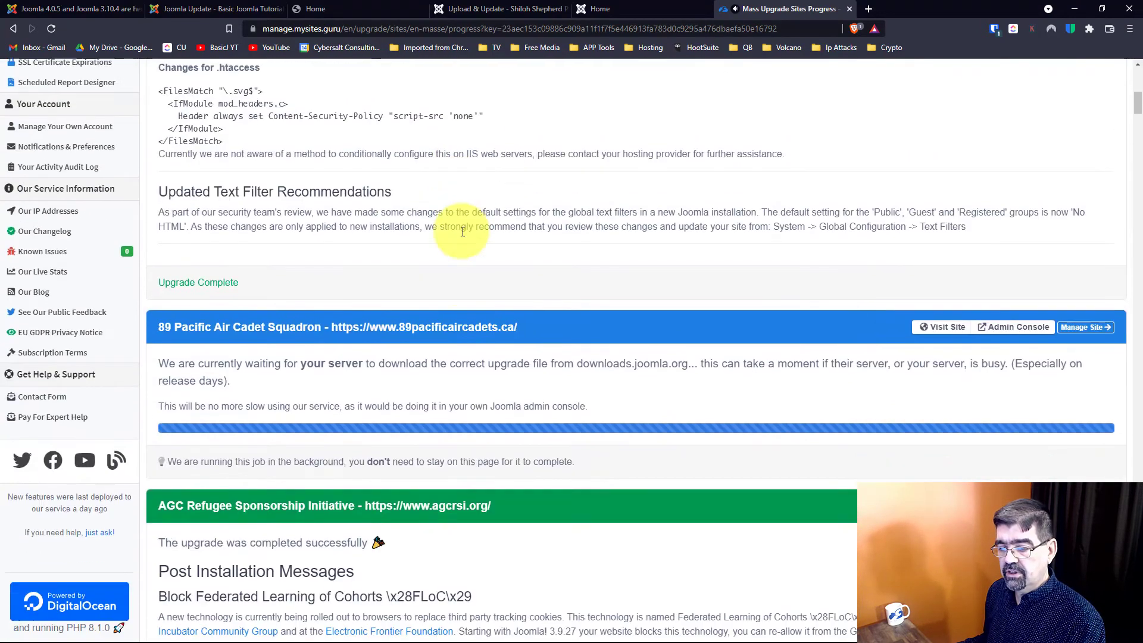
scroll(463, 237, "down", 3)
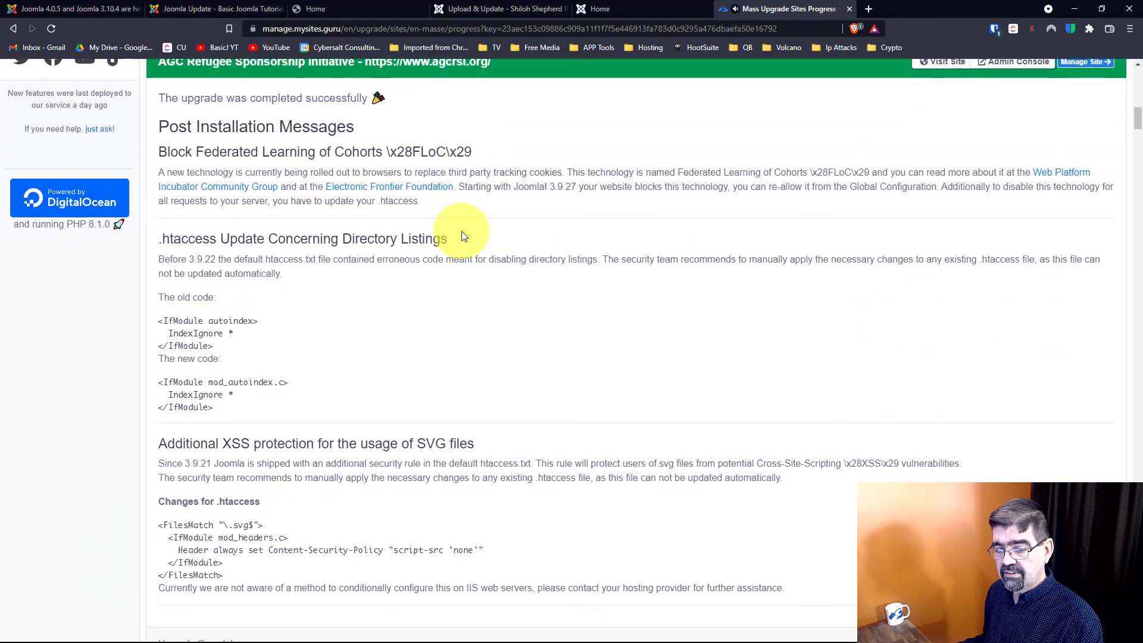